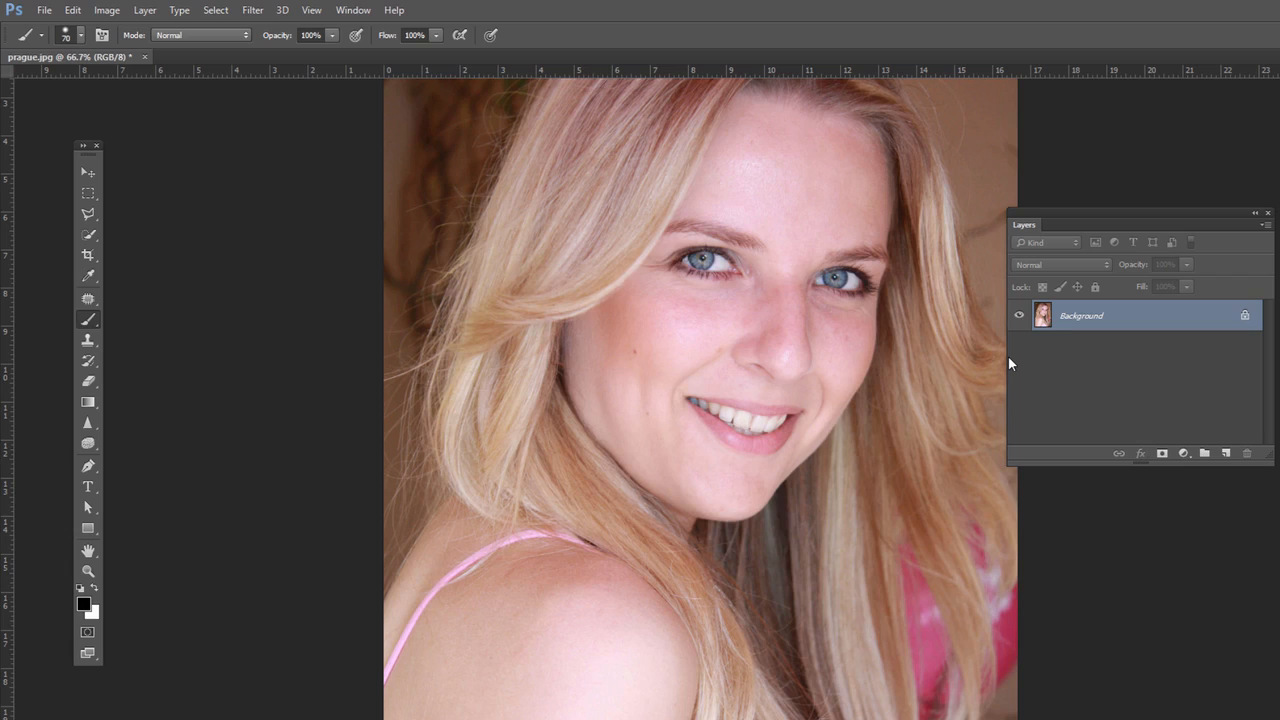
Step: Duplicate the Background layer and start a Gaussian Blur on the copy with a radius of 5 pixels
key(ctrl+j)
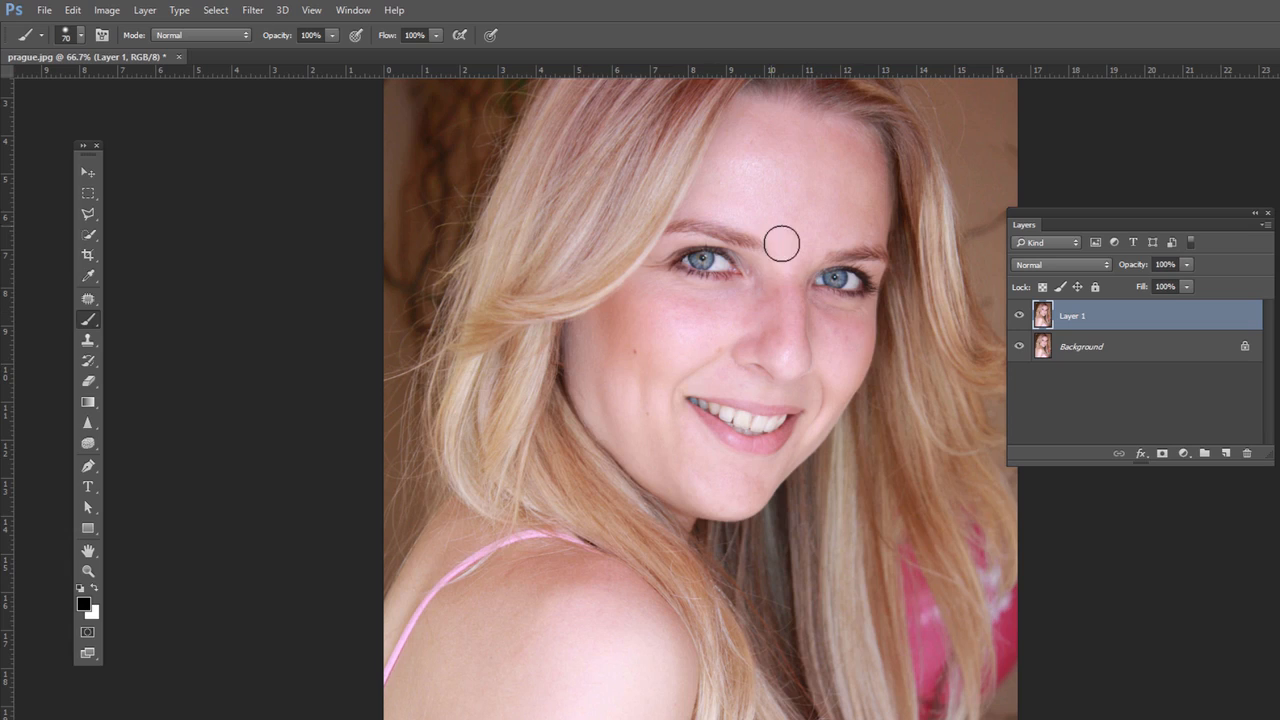
click(253, 11)
mouse_move(314, 184)
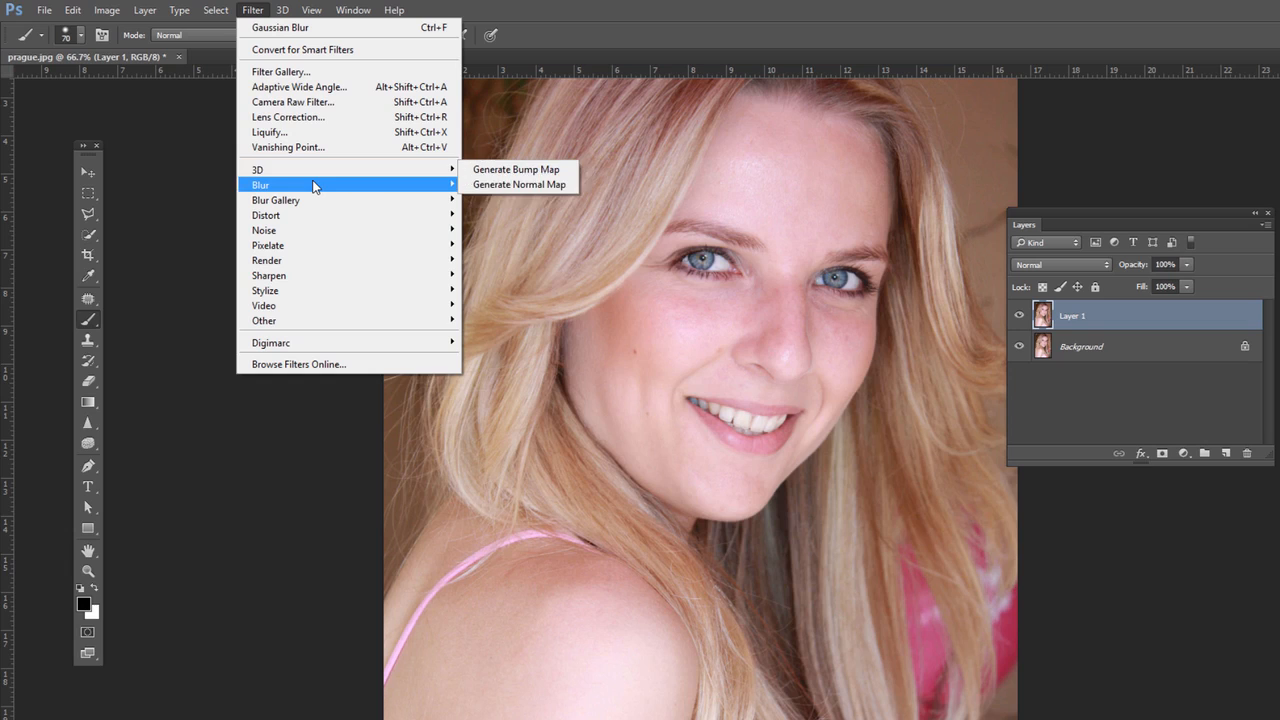
click(493, 244)
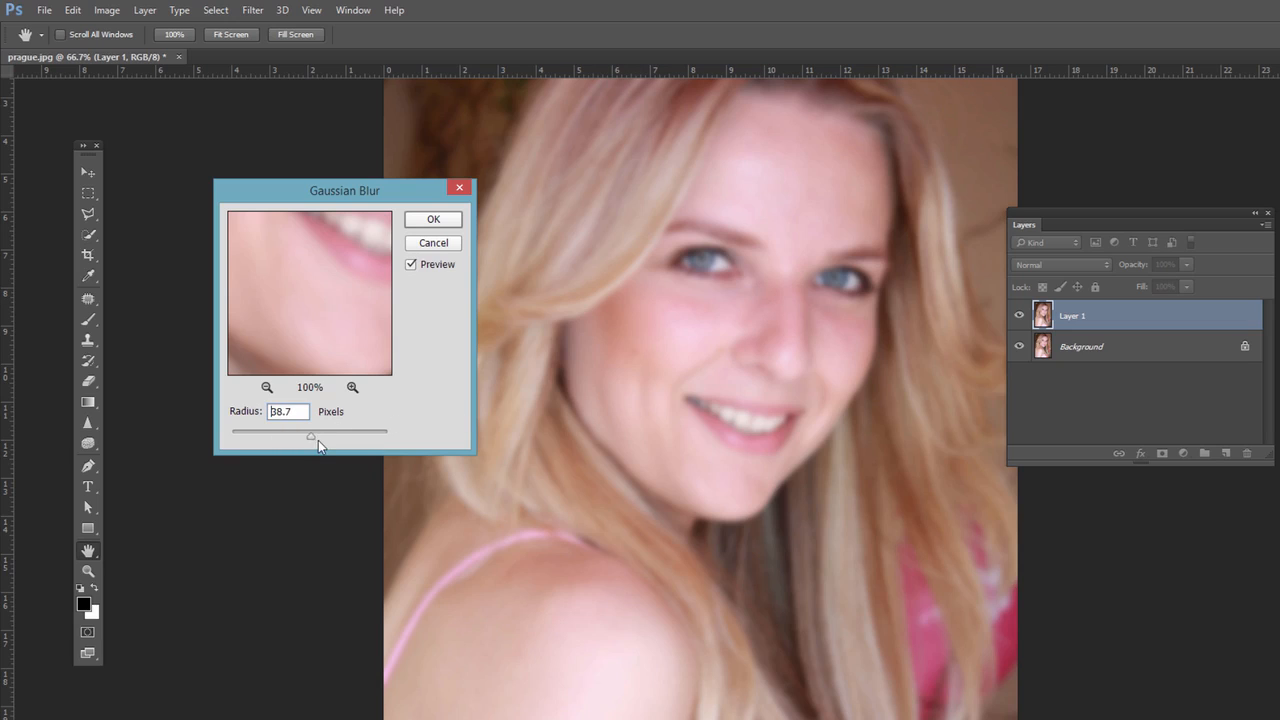
mouse_move(318, 440)
mouse_down()
mouse_move(294, 443)
mouse_move(303, 448)
mouse_up()
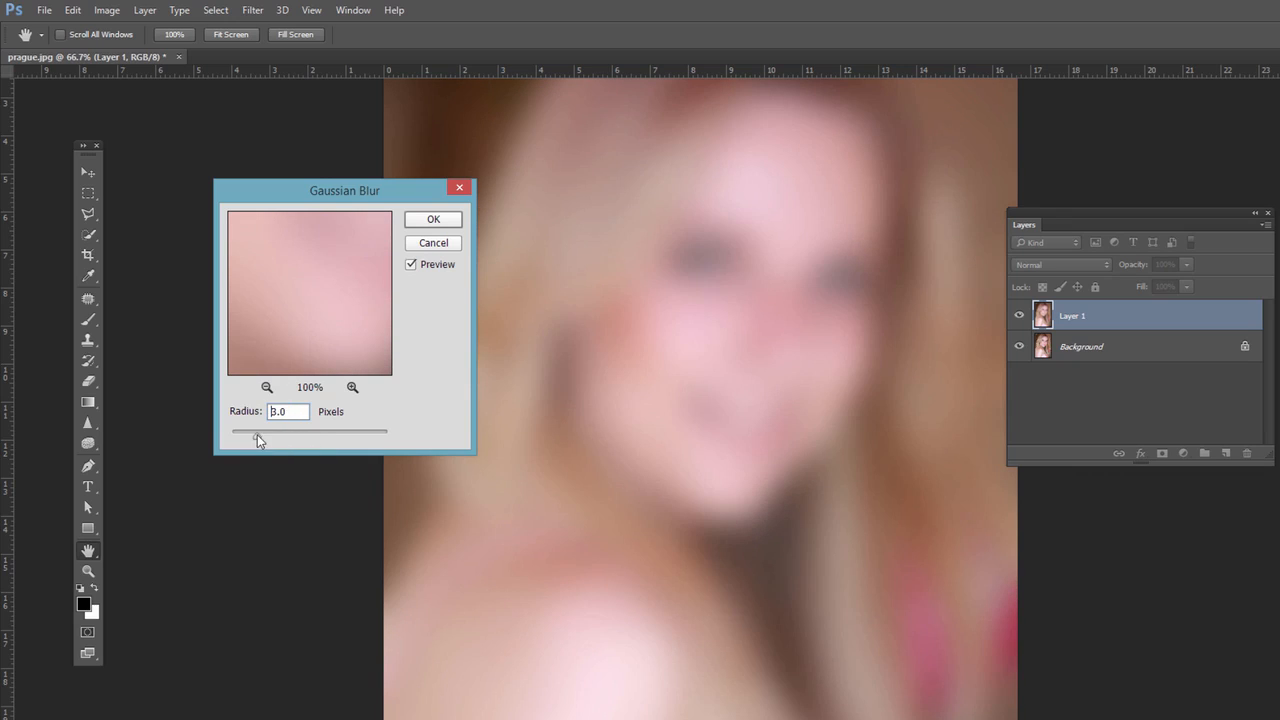
drag(267, 439, 268, 439)
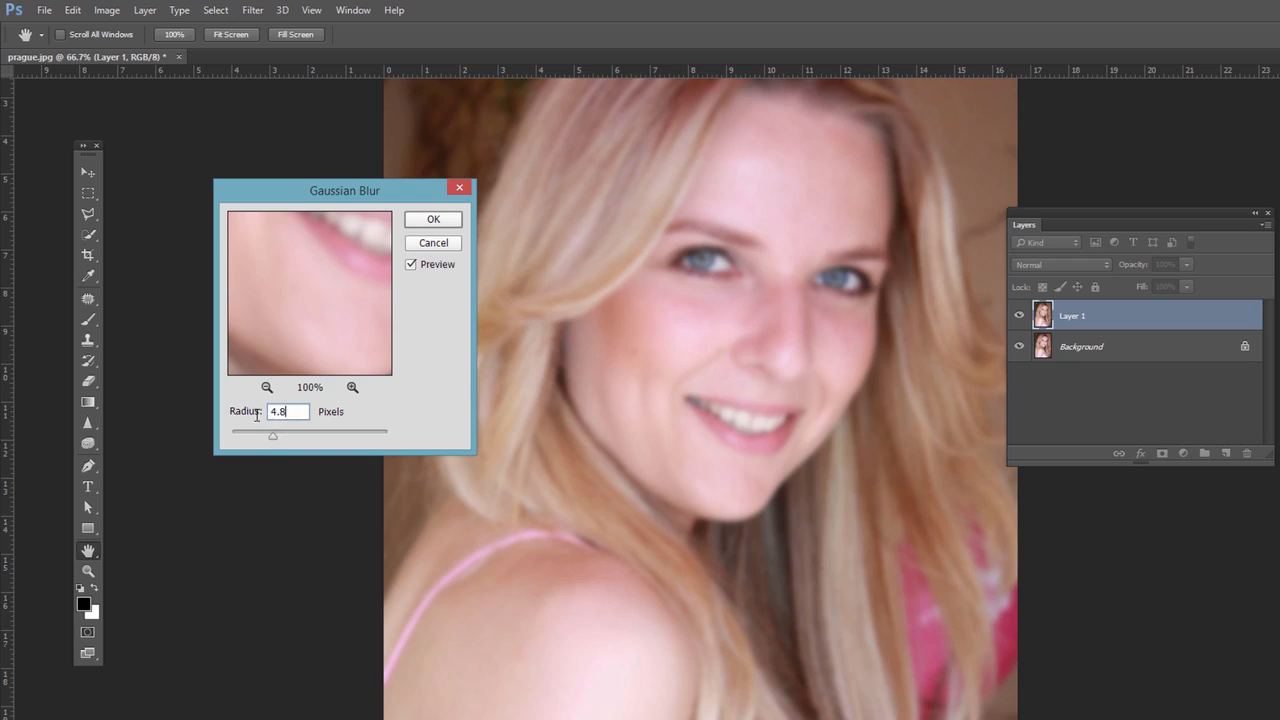
double_click(280, 411)
text(5)
Step: Zoom the Gaussian Blur preview out to 33% and apply the blur to the duplicate layer
click(352, 387)
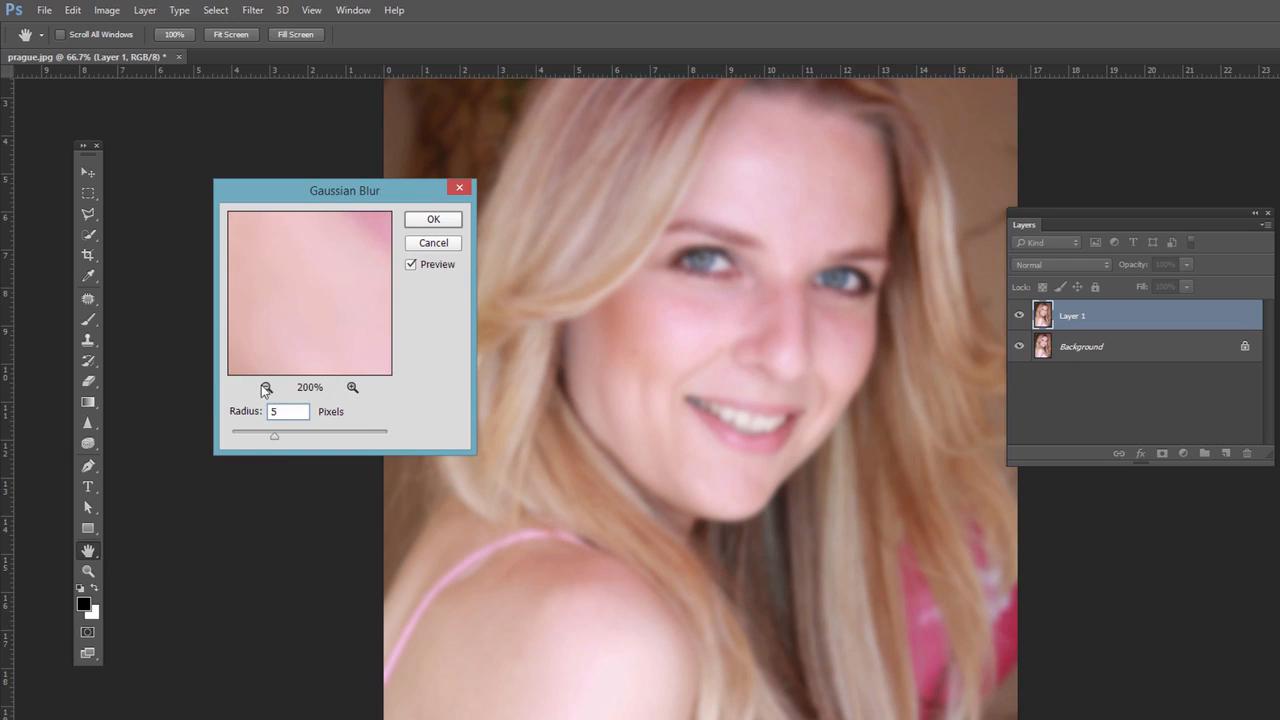
click(266, 387)
click(266, 387)
click(266, 387)
click(266, 387)
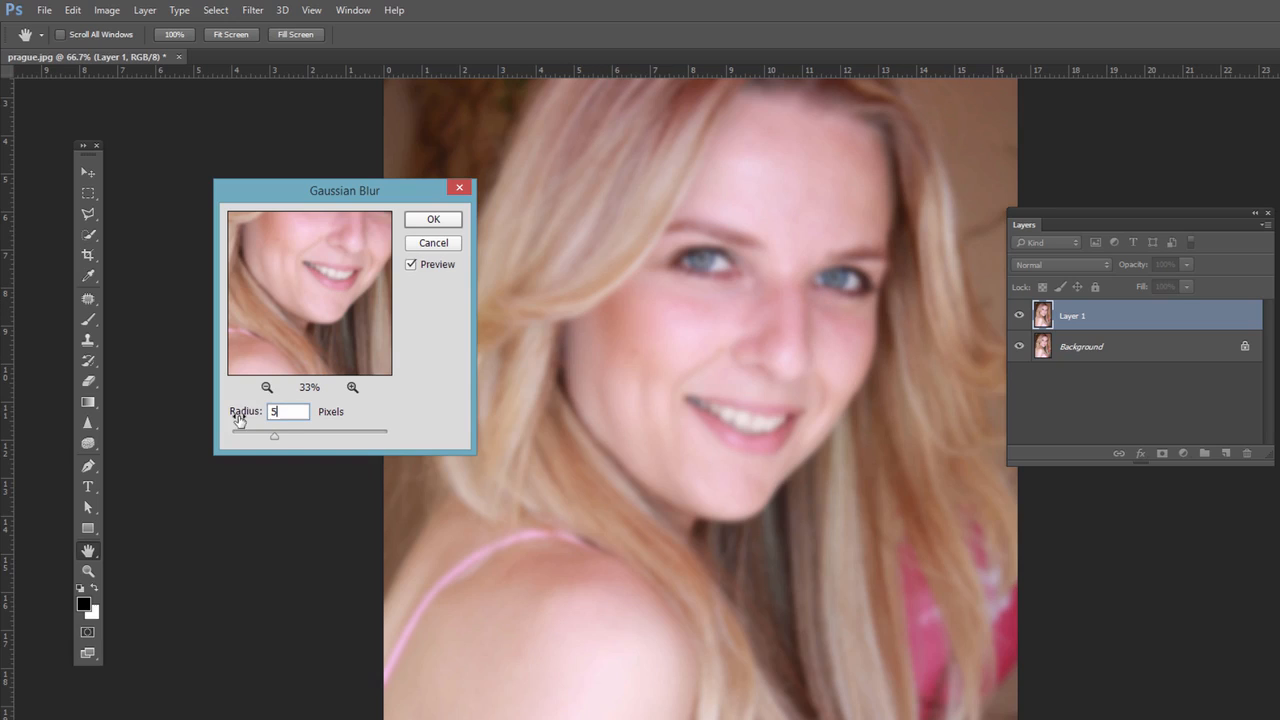
click(425, 218)
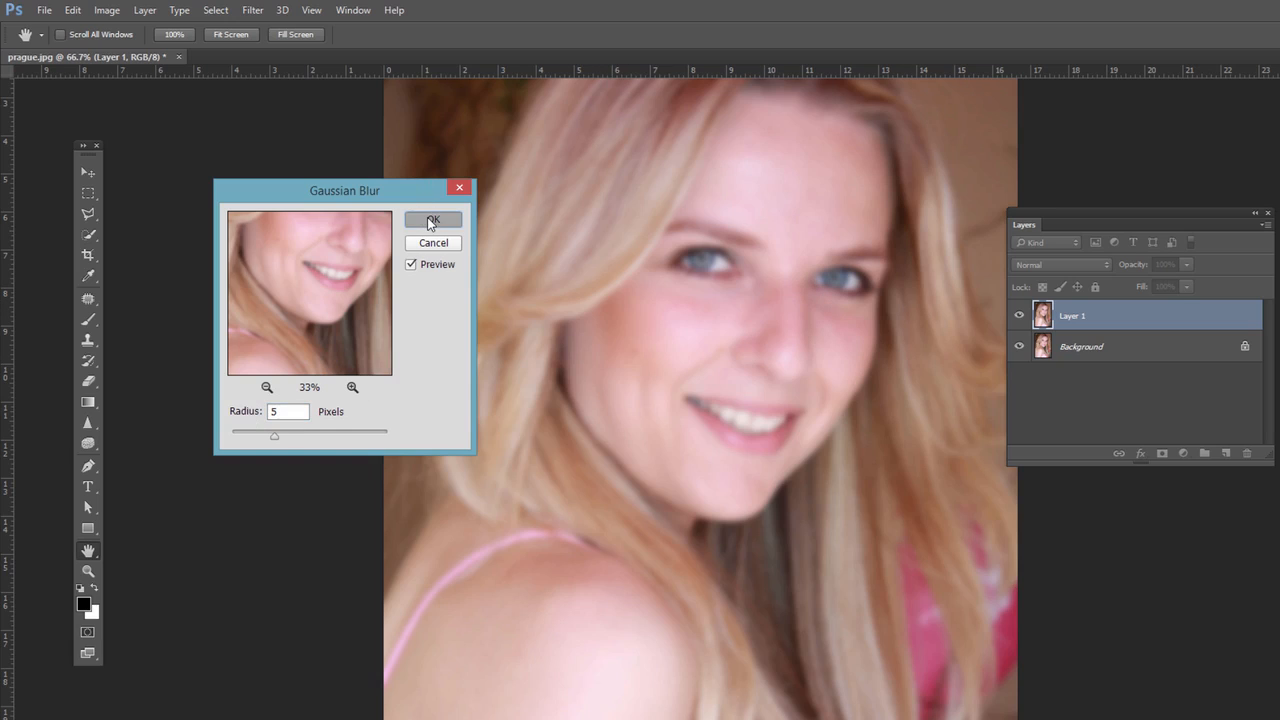
Step: Lower the blurred layer's opacity to 60% and add a black layer mask that hides it
key(b)
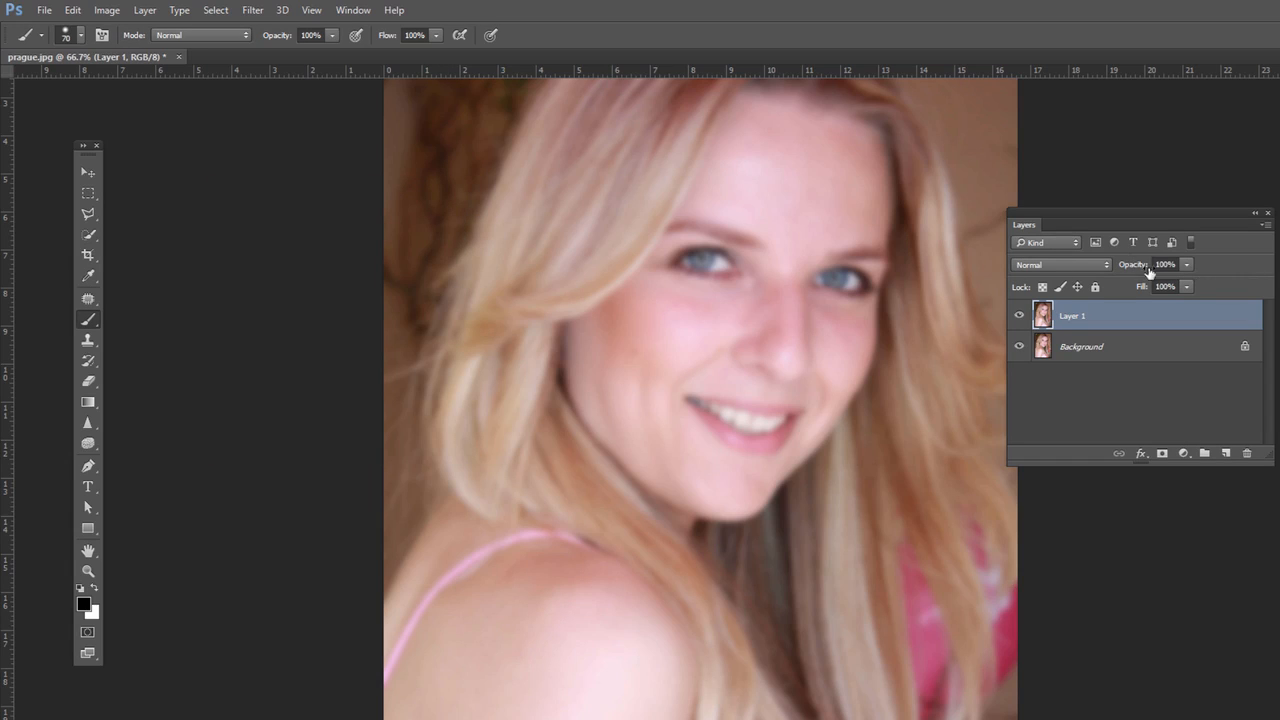
click(1186, 286)
drag(1153, 283, 1144, 283)
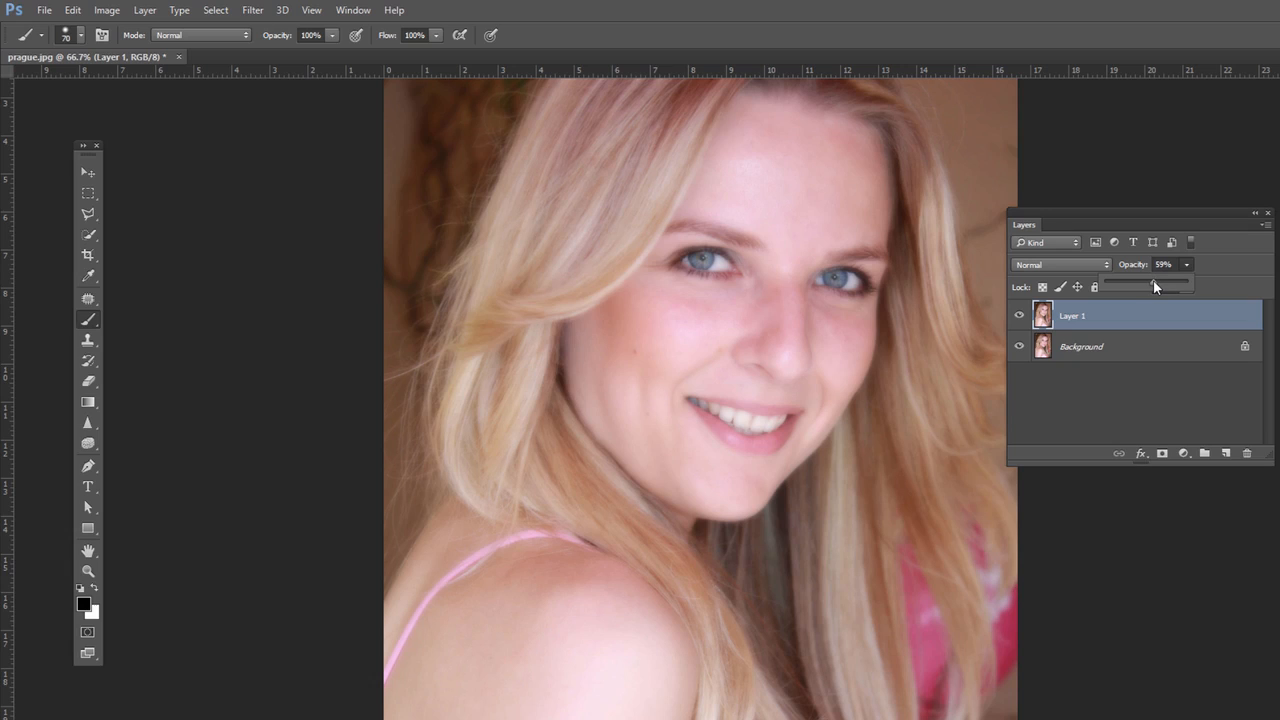
click(1045, 320)
alt+click(1161, 454)
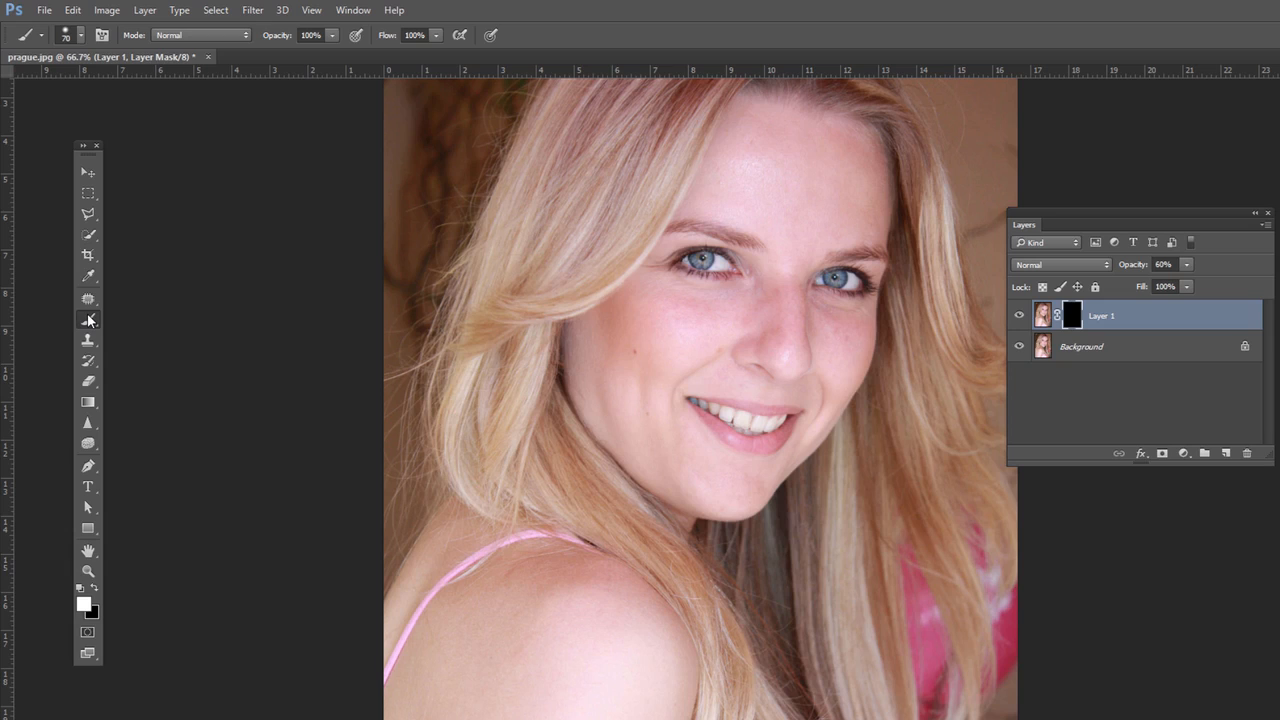
Step: Paint white on the mask with a soft brush over the facial skin, using a smaller brush near the eyes, nose and mouth
click(80, 37)
click(84, 36)
click(84, 606)
click(504, 299)
drag(755, 305, 716, 301)
key(bracketleft)
key(bracketleft)
key(bracketleft)
key(bracketleft)
key(x)
key(x)
Step: Enlarge the brush and paint the shoulder skin white on the layer mask
key(bracketright)
key(bracketright)
key(bracketright)
key(bracketright)
key(bracketright)
key(bracketright)
key(bracketright)
key(bracketright)
key(bracketright)
key(bracketright)
drag(501, 719, 466, 643)
Step: Reduce the brush to 80 px and switch the painting colour to black and back to white
key(bracketleft)
key(bracketleft)
key(bracketleft)
key(bracketleft)
key(bracketleft)
key(bracketleft)
key(bracketleft)
click(93, 589)
click(93, 589)
Step: Display the layer mask alone, paint black over part of its forehead area, and return to the normal image view with white as foreground
alt+click(1072, 316)
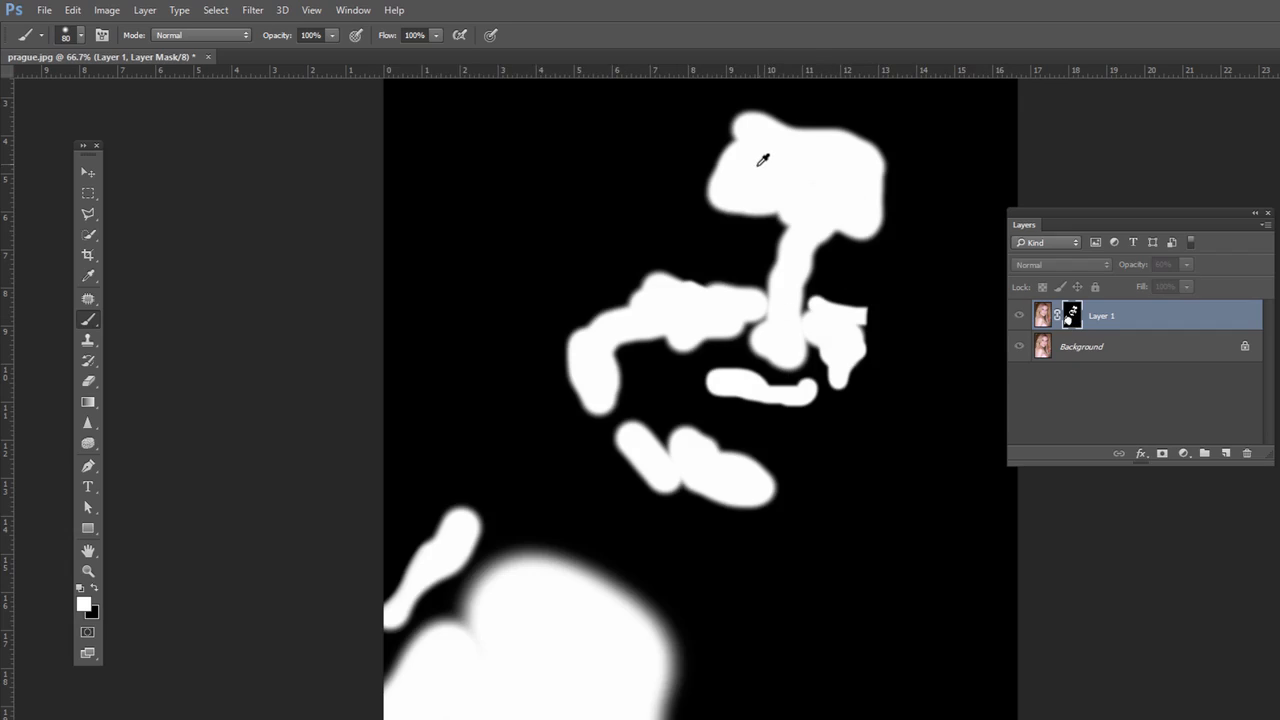
click(93, 589)
mouse_move(768, 162)
mouse_down()
mouse_move(809, 180)
mouse_move(762, 163)
mouse_move(781, 151)
mouse_move(820, 169)
mouse_move(744, 150)
mouse_up()
click(93, 589)
alt+click(1068, 322)
alt+click(1068, 322)
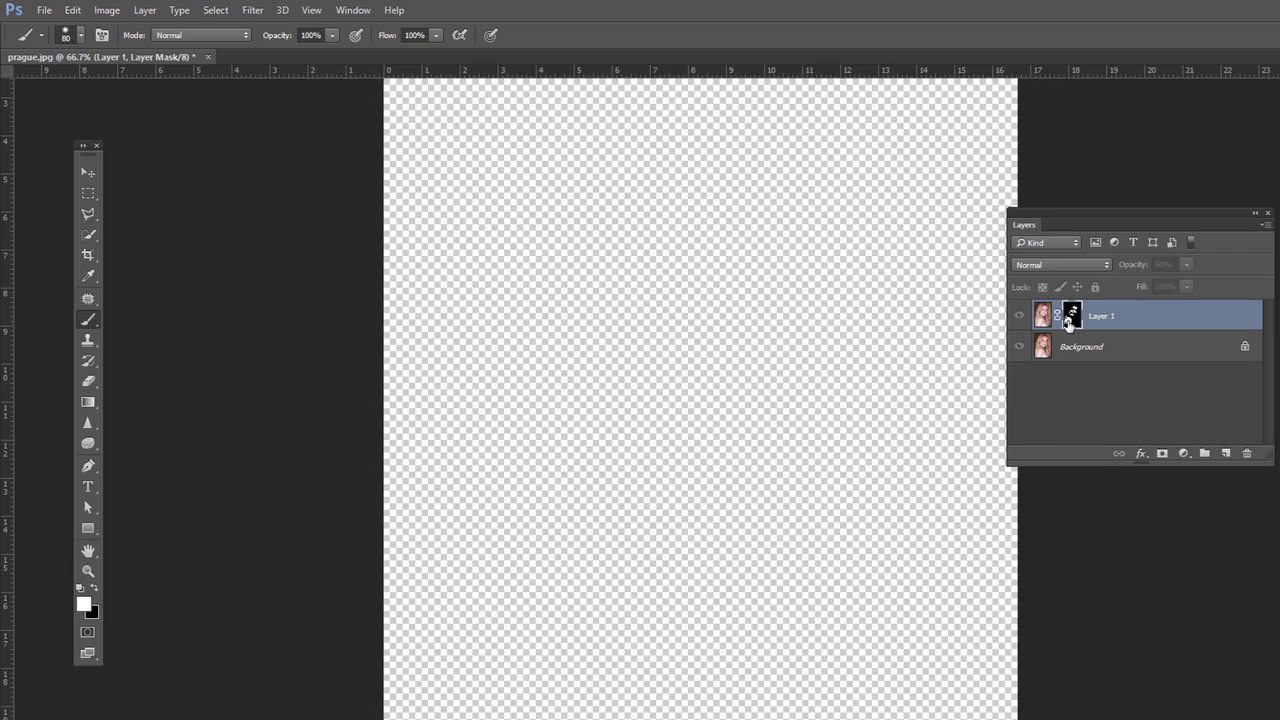
alt+click(1068, 322)
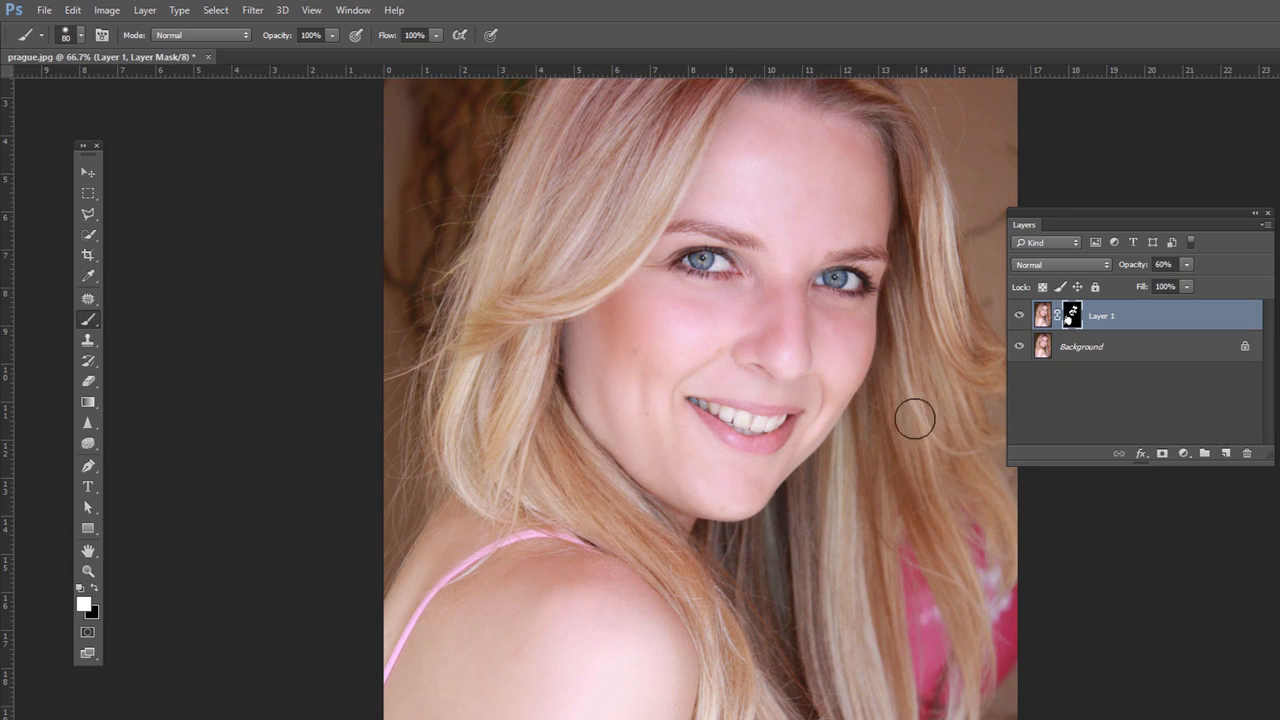
Step: Set the blurred layer's opacity to 30% and toggle its visibility to compare before and after
click(1188, 266)
click(1019, 316)
click(1019, 316)
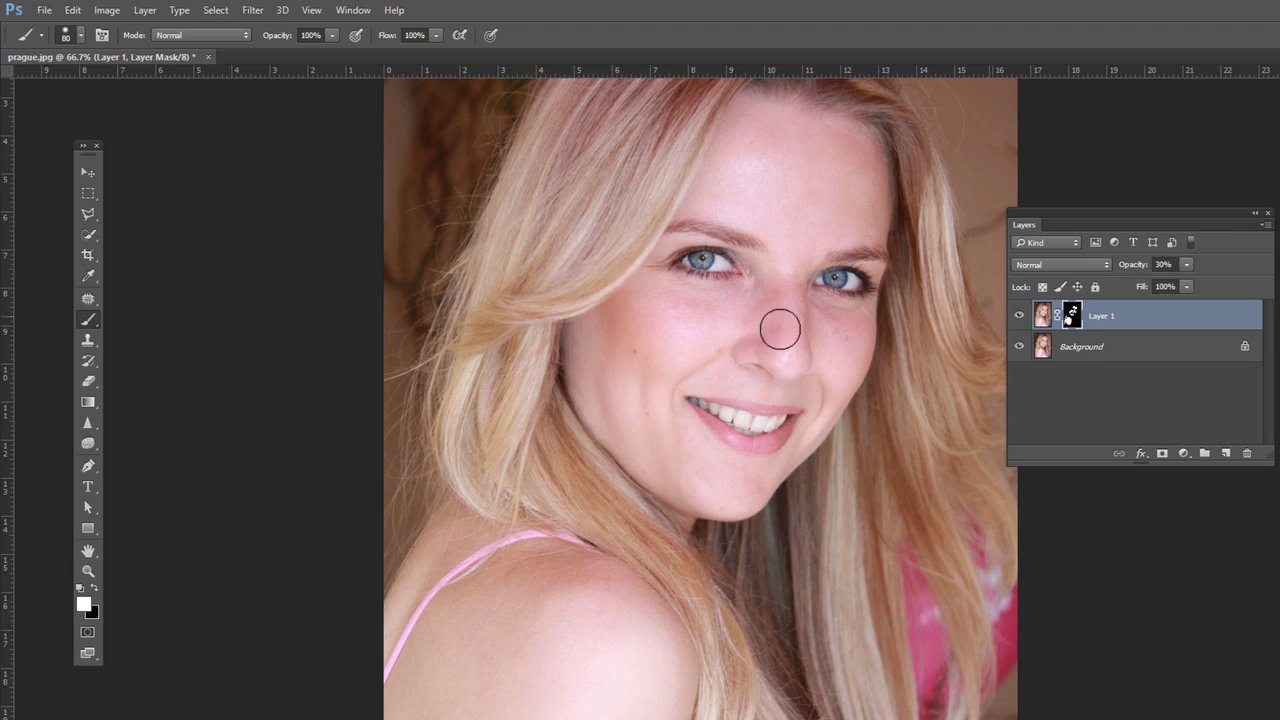